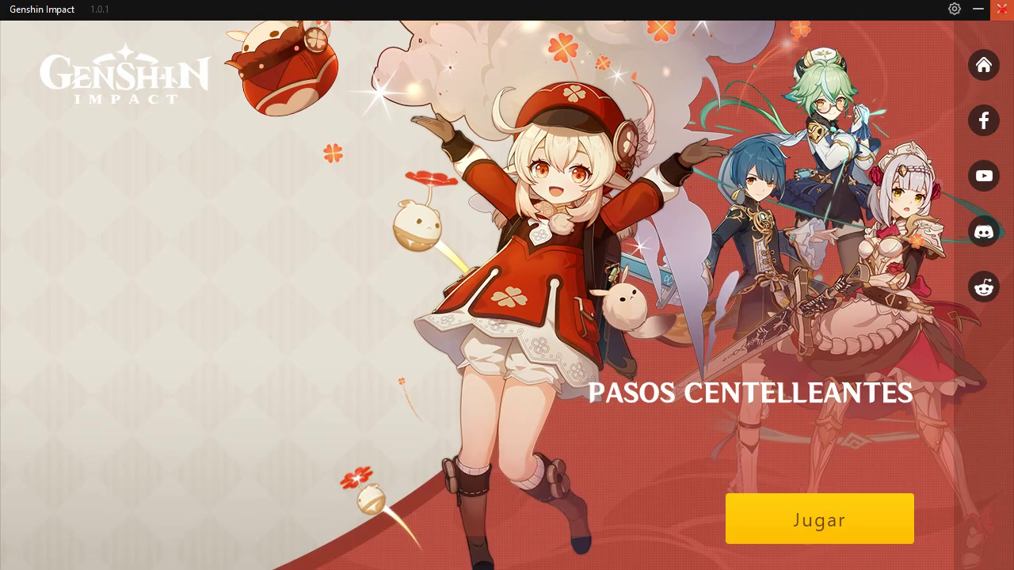
# Step: Close the launcher, go to the file location of the Genshin Impact desktop shortcut and enter the Genshin Impact Game folder
pyautogui.click(1001, 9)
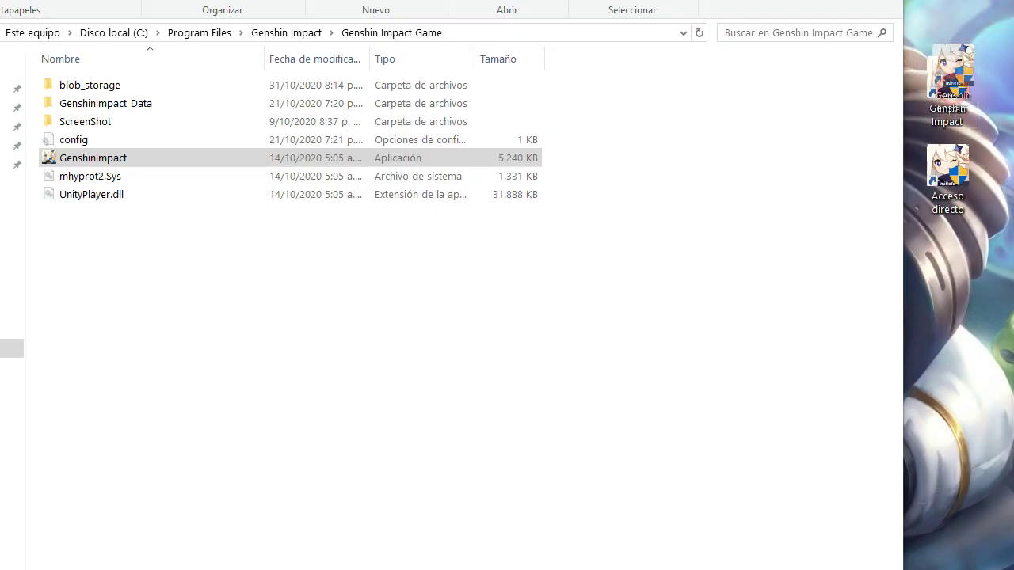
pyautogui.rightClick(960, 72)
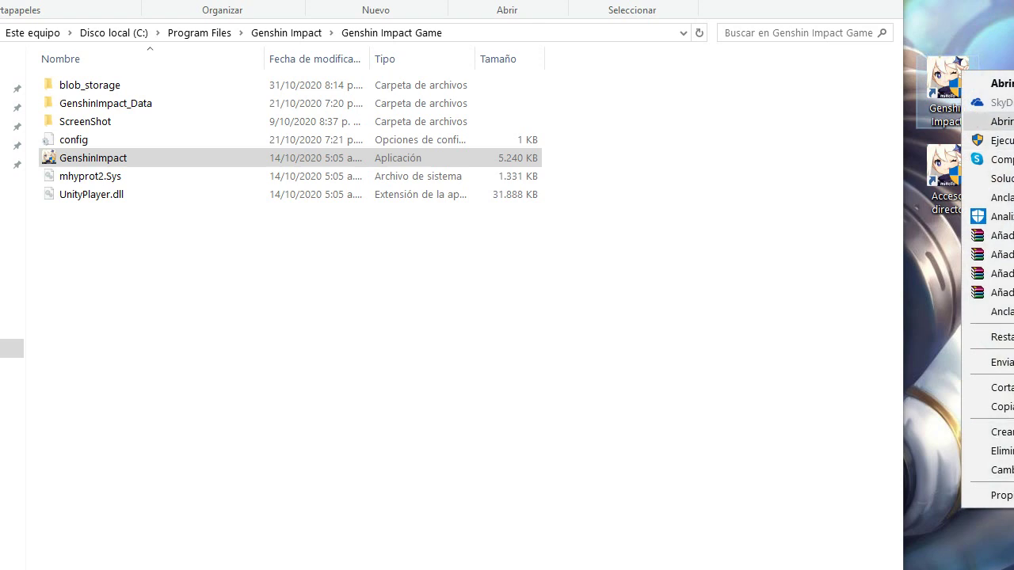
pyautogui.click(1000, 122)
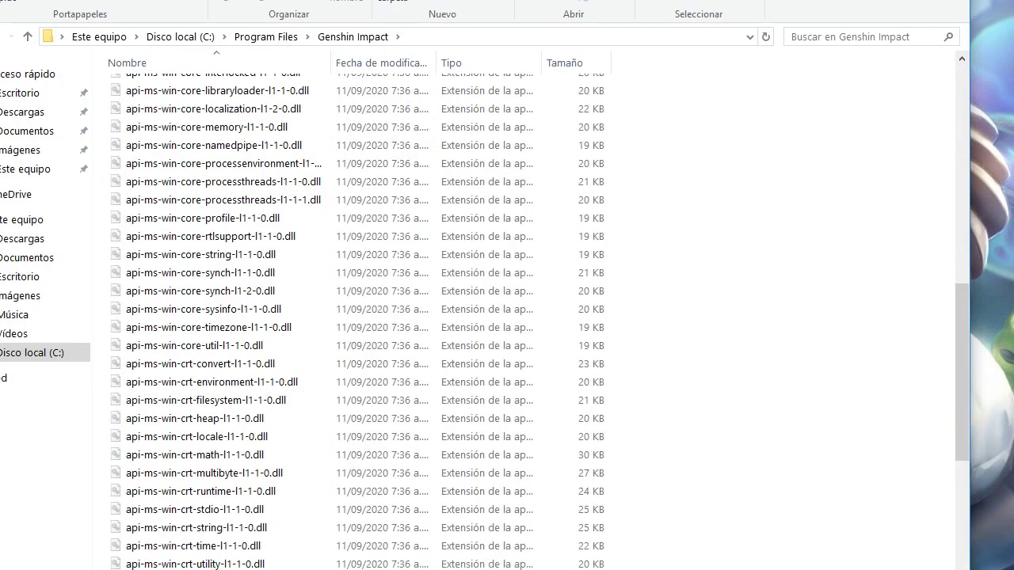
pyautogui.scroll(10, 357, 316)
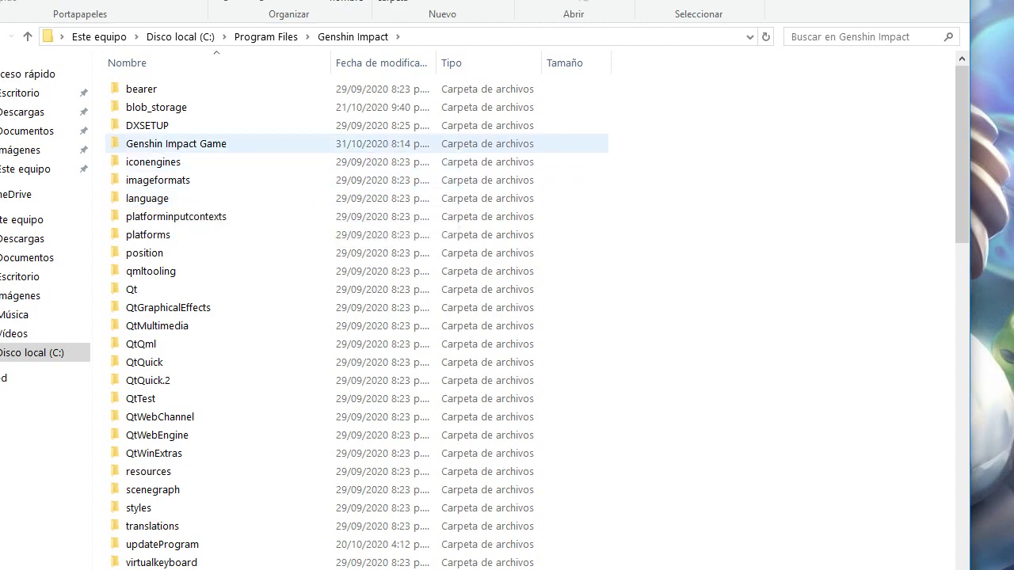
pyautogui.doubleClick(179, 141)
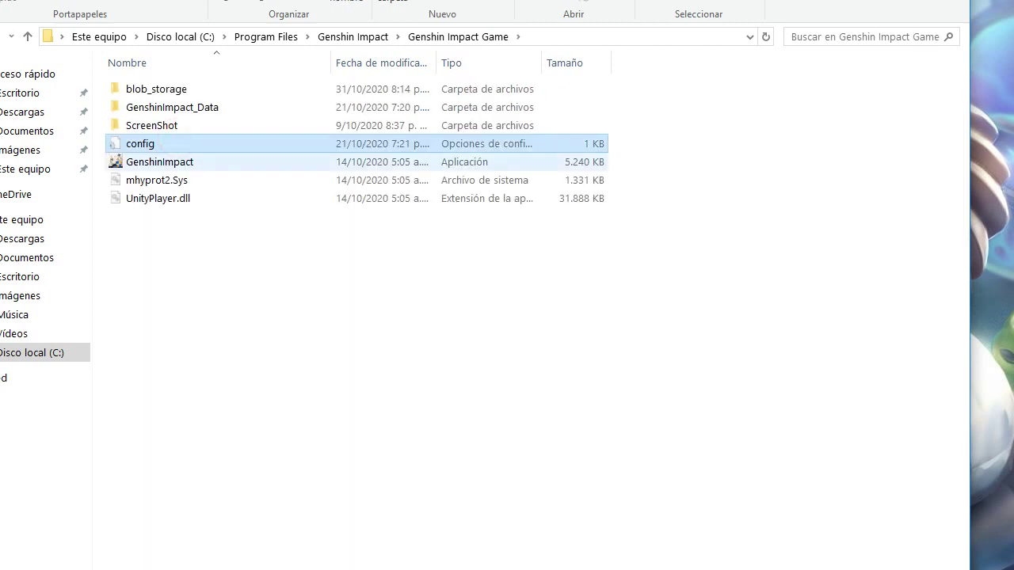
# Step: Create a desktop shortcut for the GenshinImpact application in the Genshin Impact Game folder
pyautogui.click(163, 162)
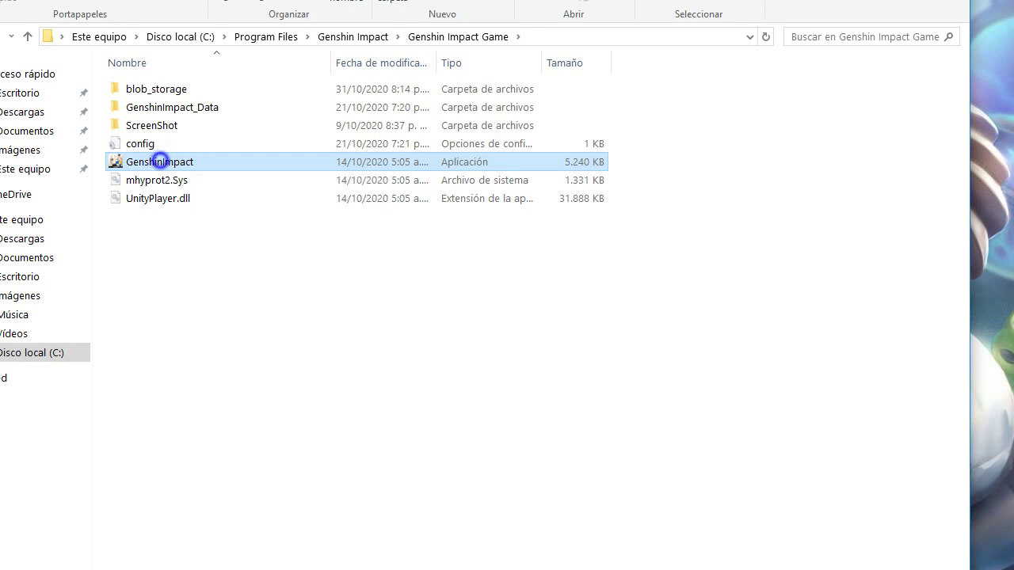
pyautogui.rightClick(159, 163)
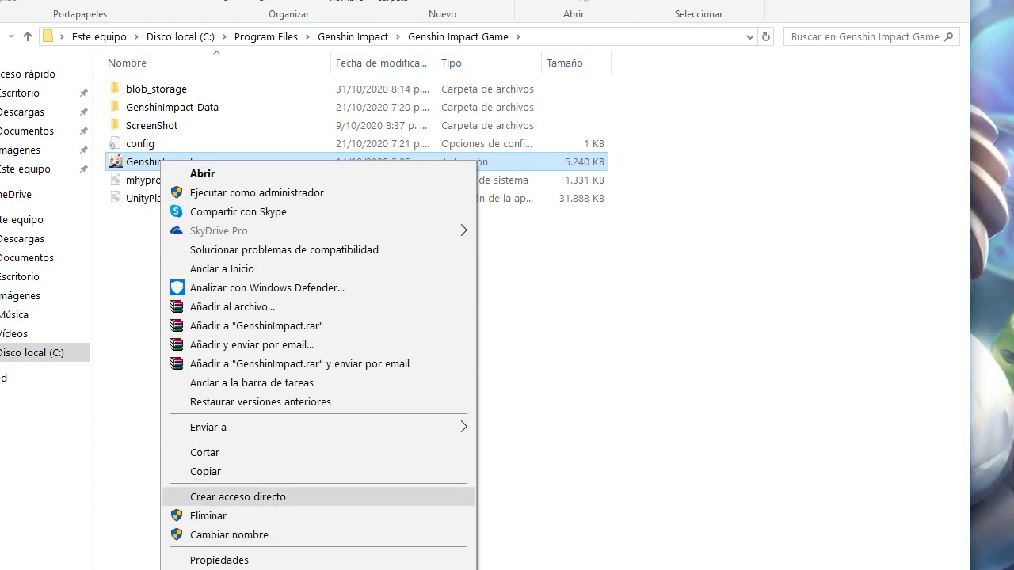
pyautogui.click(237, 496)
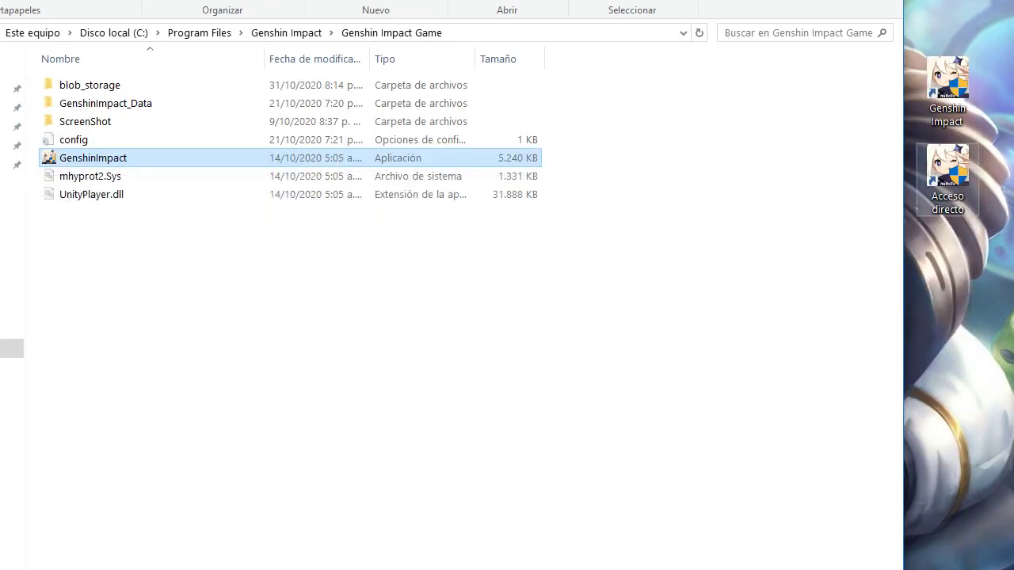
# Step: Launch the game from the Acceso directo shortcut on the desktop
pyautogui.moveTo(947, 166); pyautogui.dragTo(948, 168)
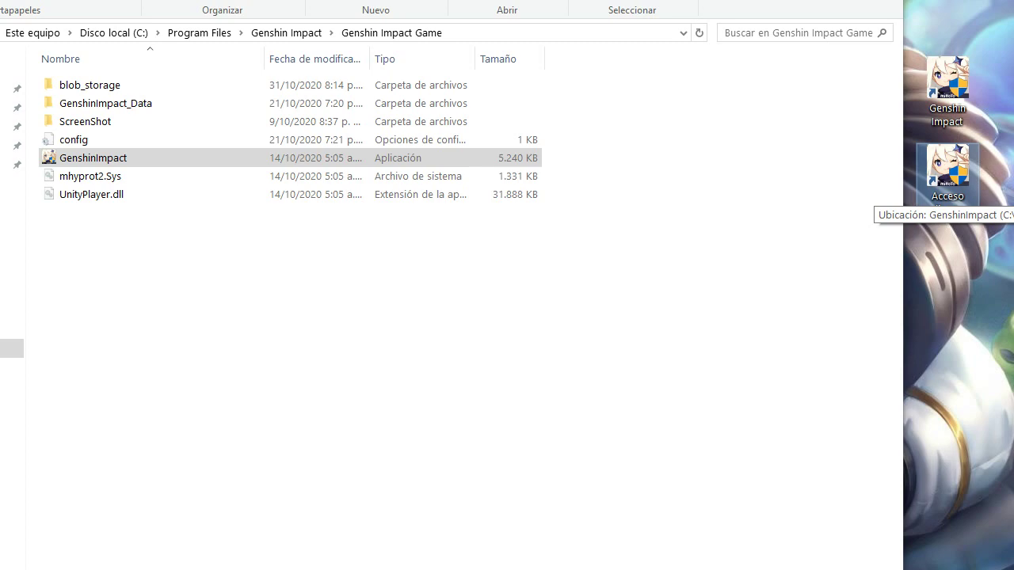
pyautogui.doubleClick(947, 170)
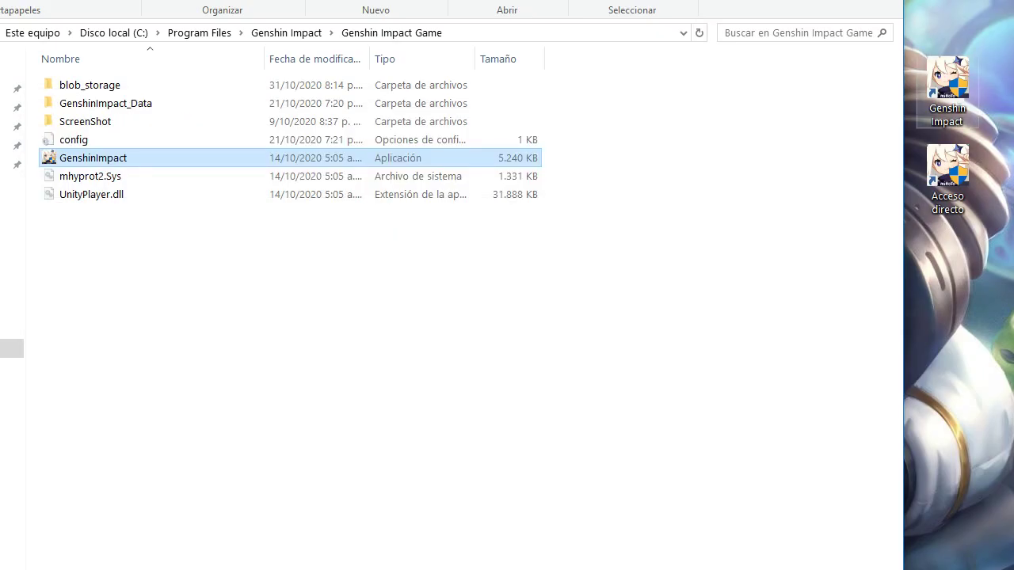
pyautogui.click(947, 91)
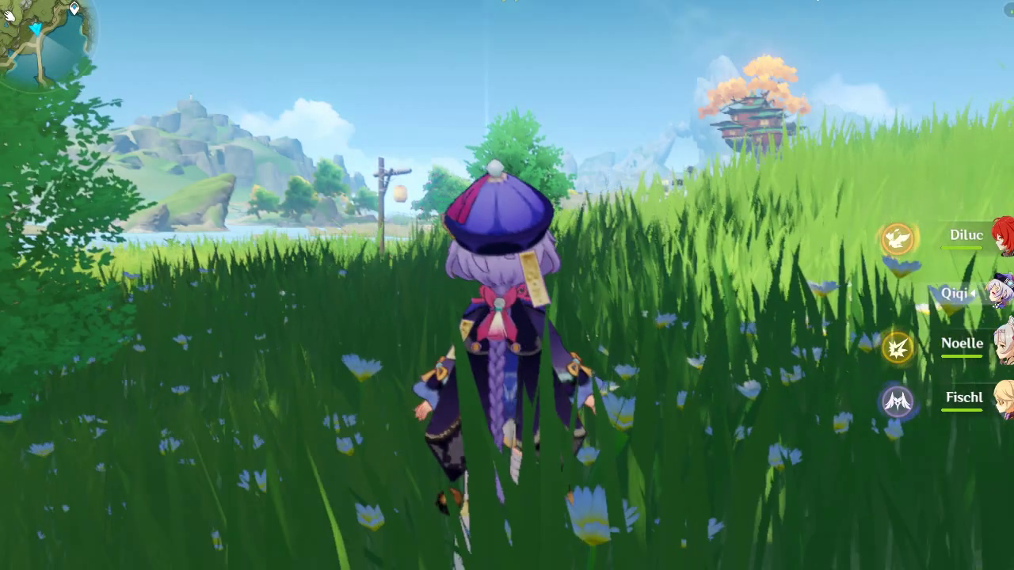
# Step: Go to the in-game Gráficos settings and choose 1440x900 Modo Ventana as the display mode
pyautogui.press('w')
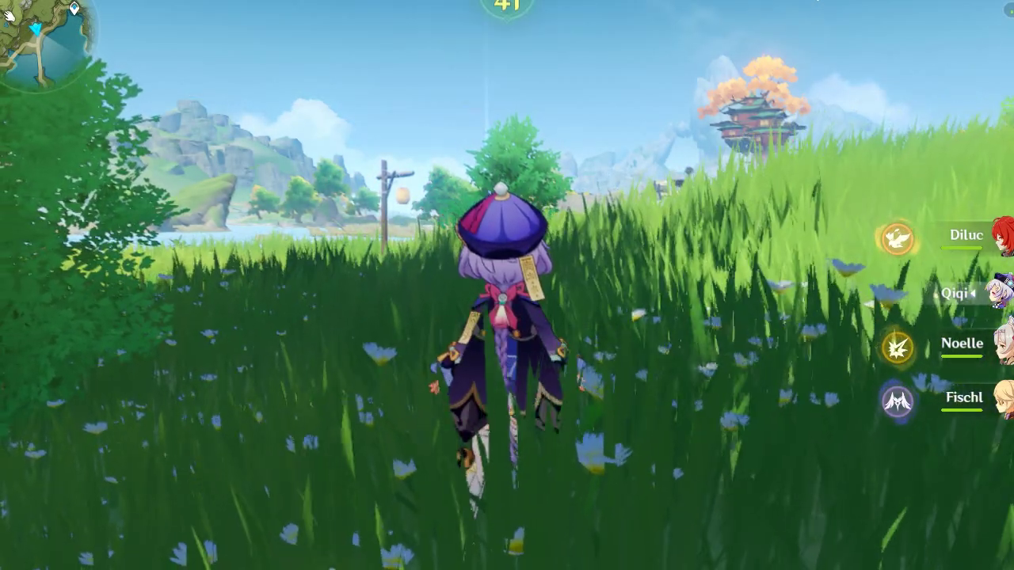
pyautogui.press('Escape')
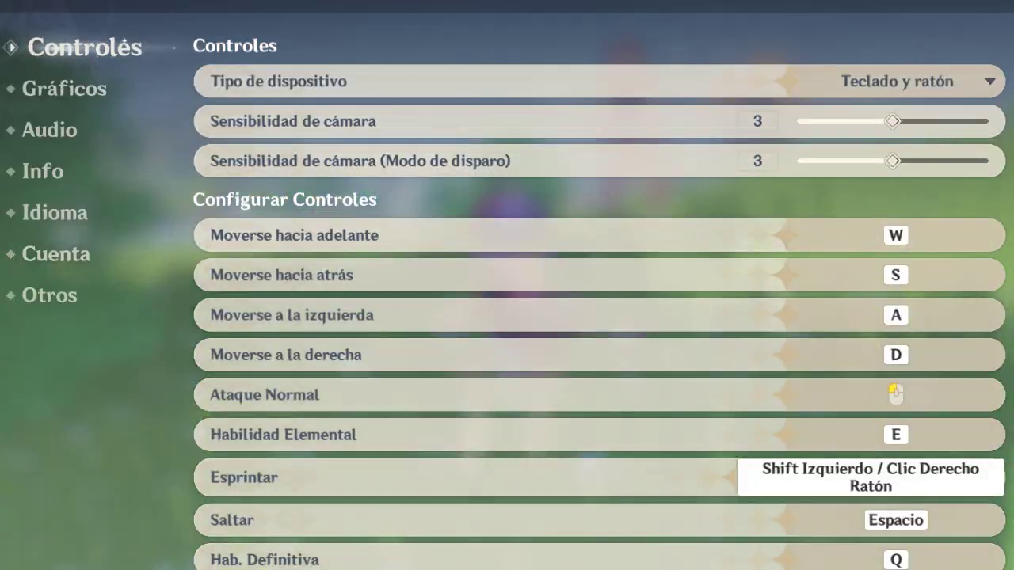
pyautogui.click(64, 91)
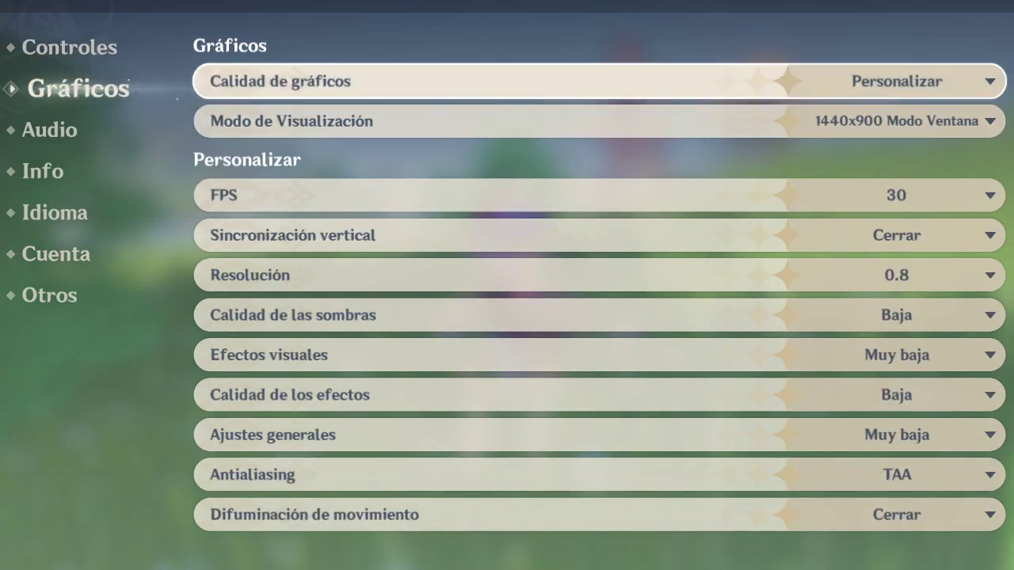
pyautogui.click(916, 119)
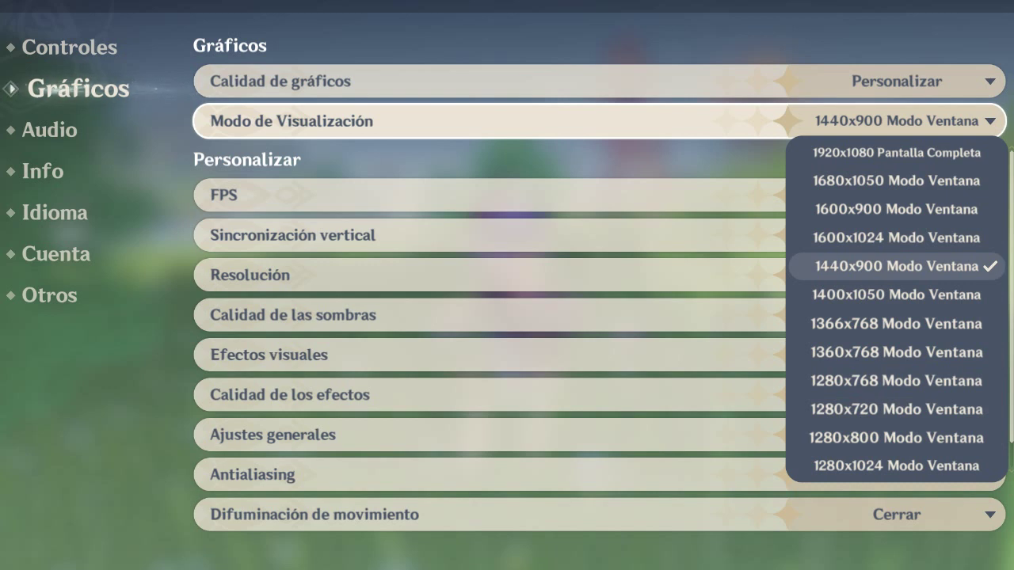
pyautogui.click(895, 267)
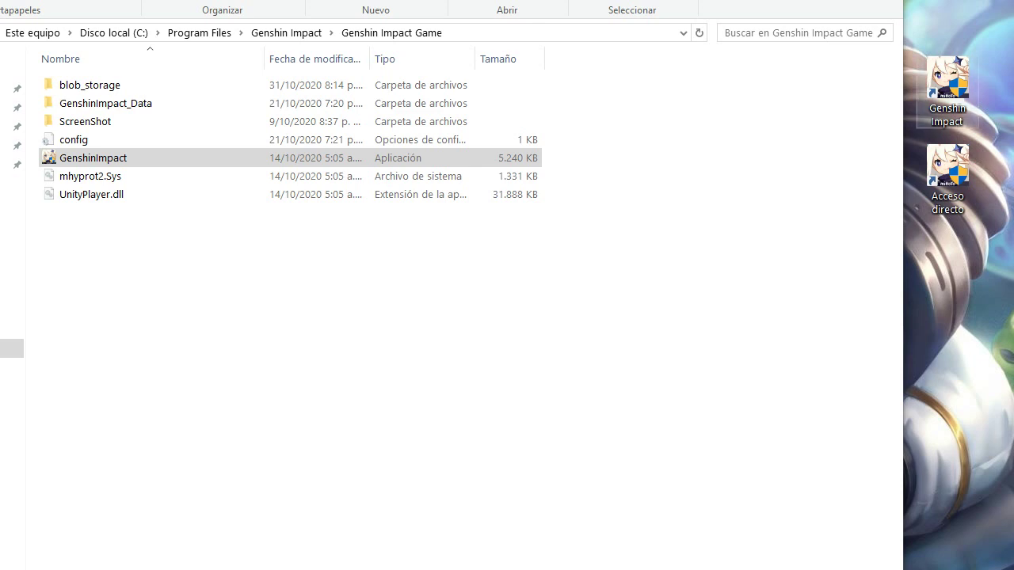
# Step: Open the launcher through the Genshin Impact desktop shortcut, retry the game resource check and cancel the update check
pyautogui.click(948, 91)
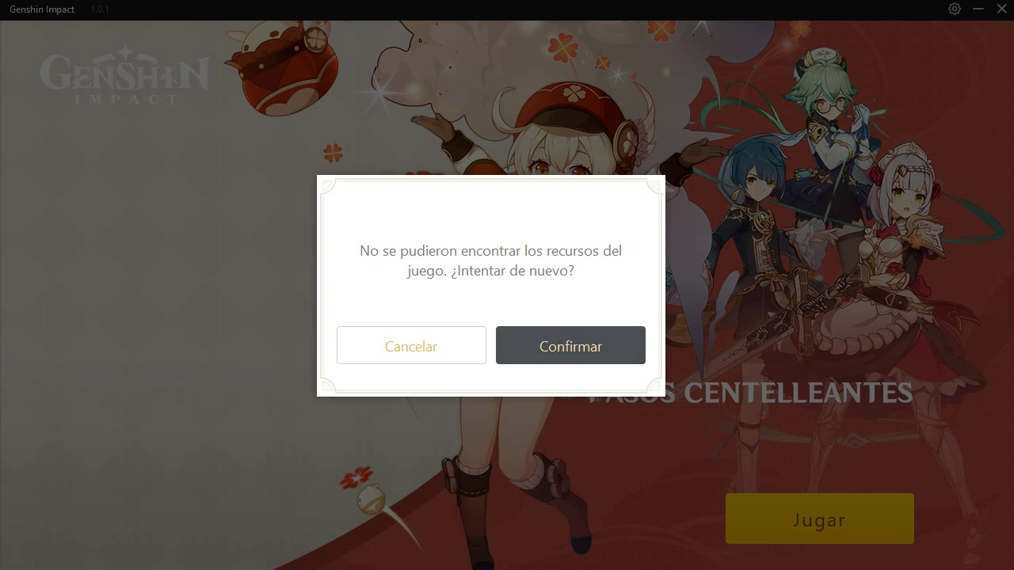
pyautogui.click(593, 352)
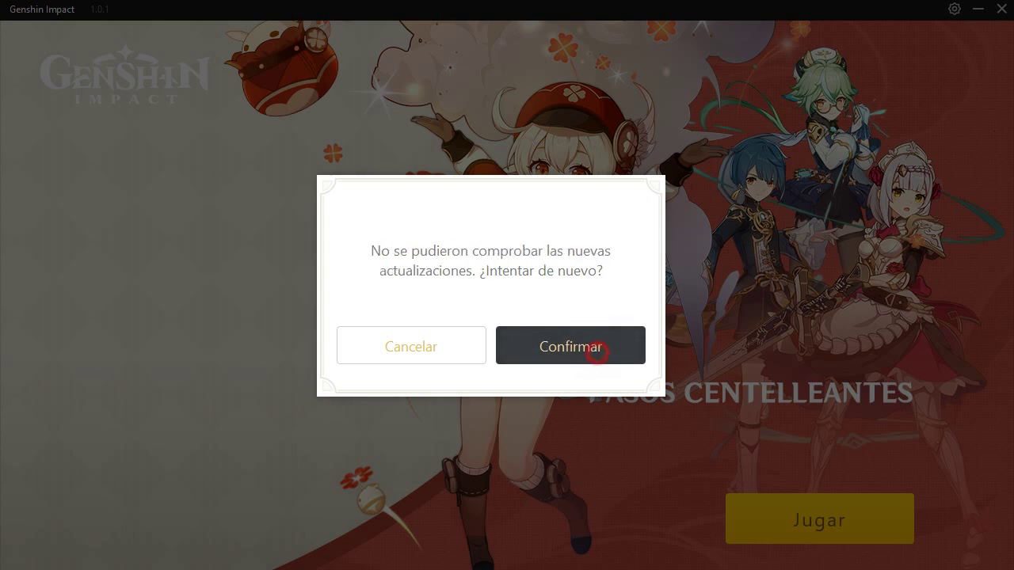
pyautogui.click(444, 350)
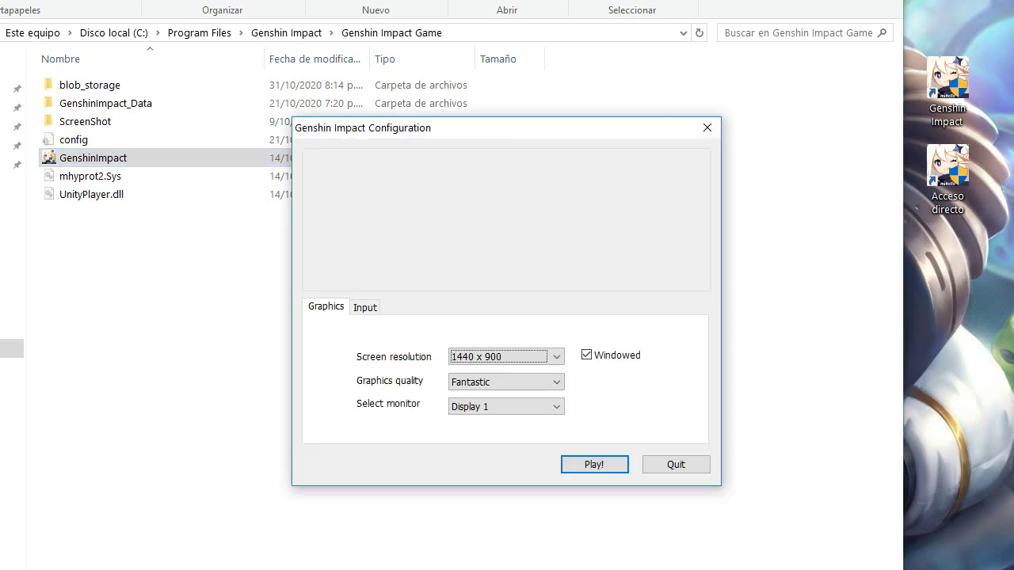
# Step: Bring the Genshin Impact Configuration window back into view and examine the available graphics quality options
pyautogui.click(801, 292)
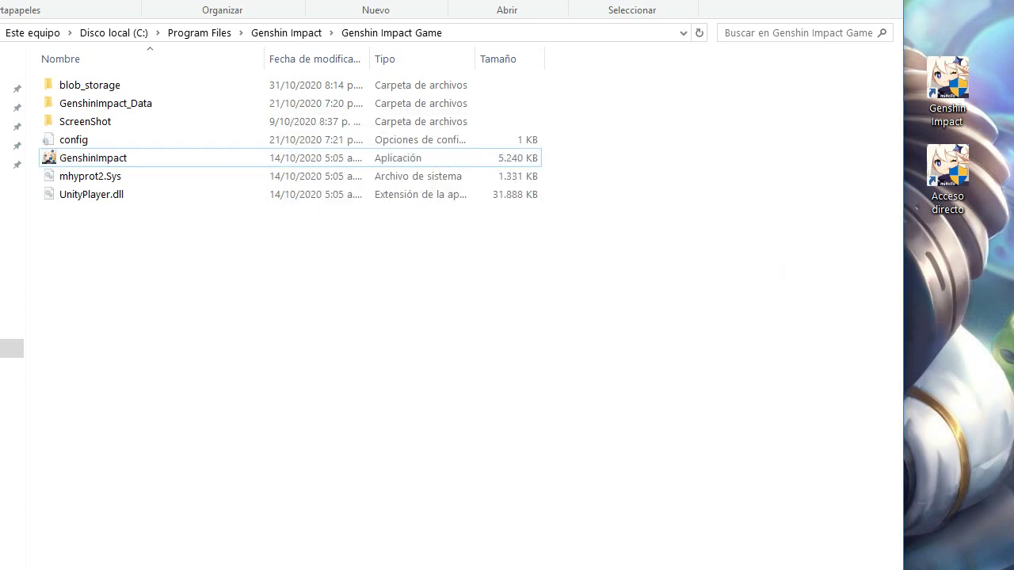
pyautogui.click(198, 565)
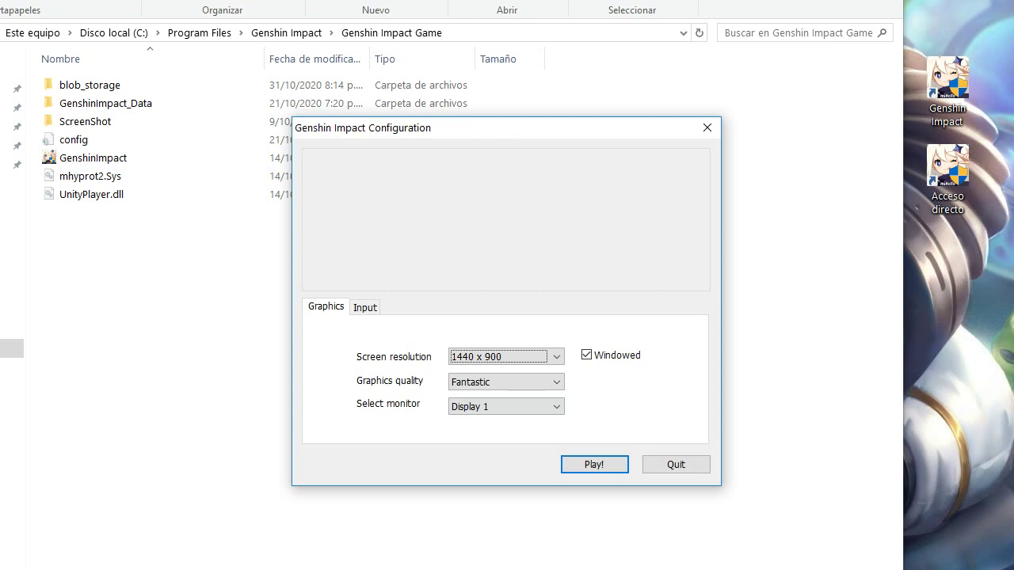
pyautogui.moveTo(551, 130)
pyautogui.mouseDown()
pyautogui.moveTo(567, 124)
pyautogui.moveTo(720, 181)
pyautogui.moveTo(696, 130)
pyautogui.moveTo(674, 115)
pyautogui.moveTo(565, 125)
pyautogui.mouseUp()
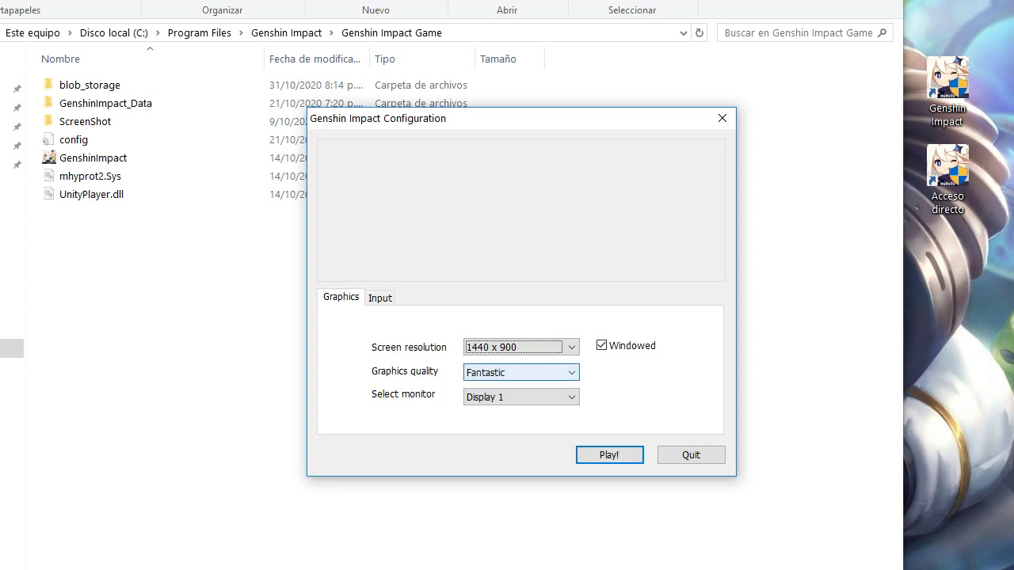
pyautogui.click(560, 371)
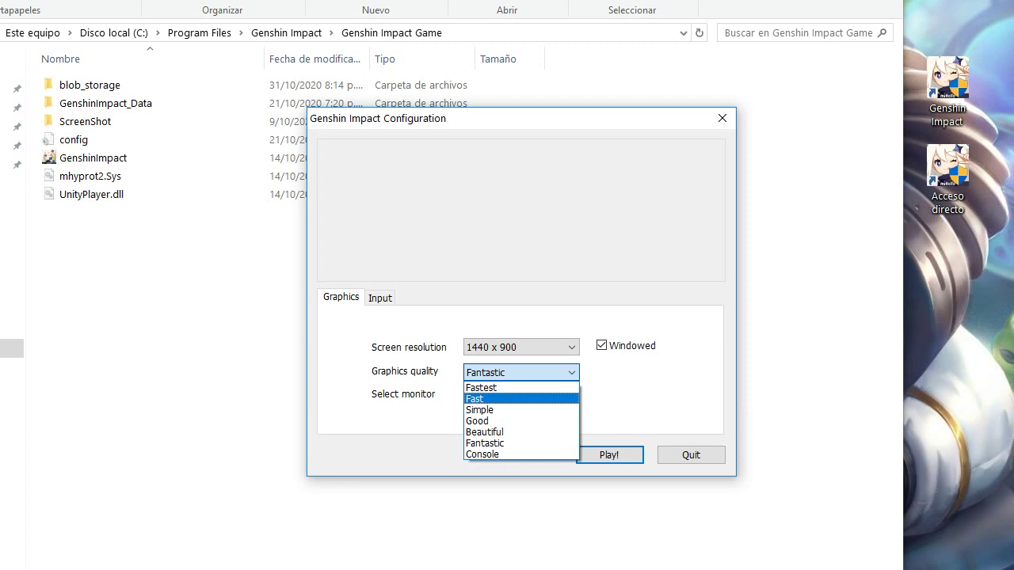
pyautogui.click(652, 393)
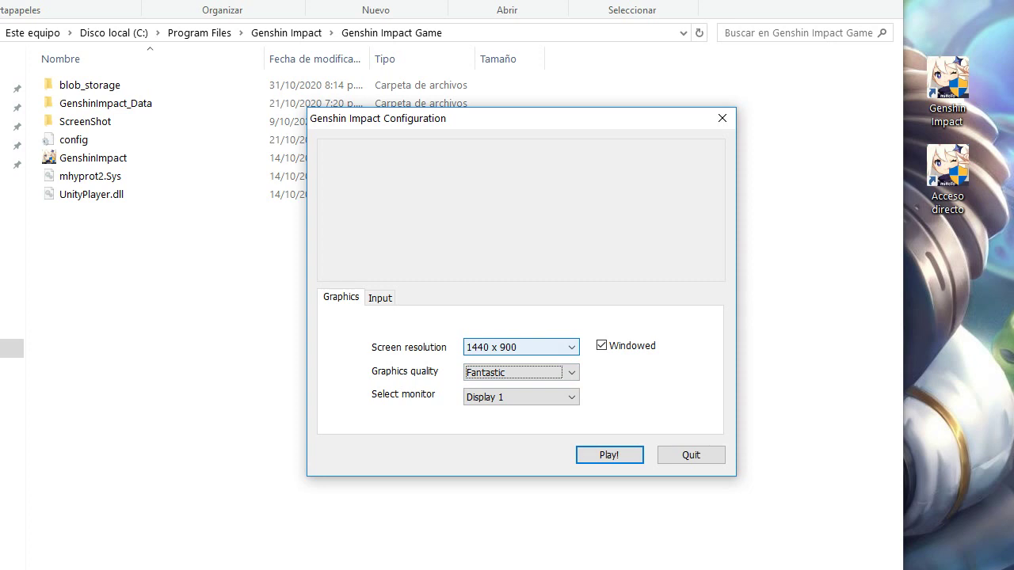
# Step: Set the screen resolution to 1280 x 720 and turn off Windowed mode in the Genshin Impact Configuration window
pyautogui.click(522, 348)
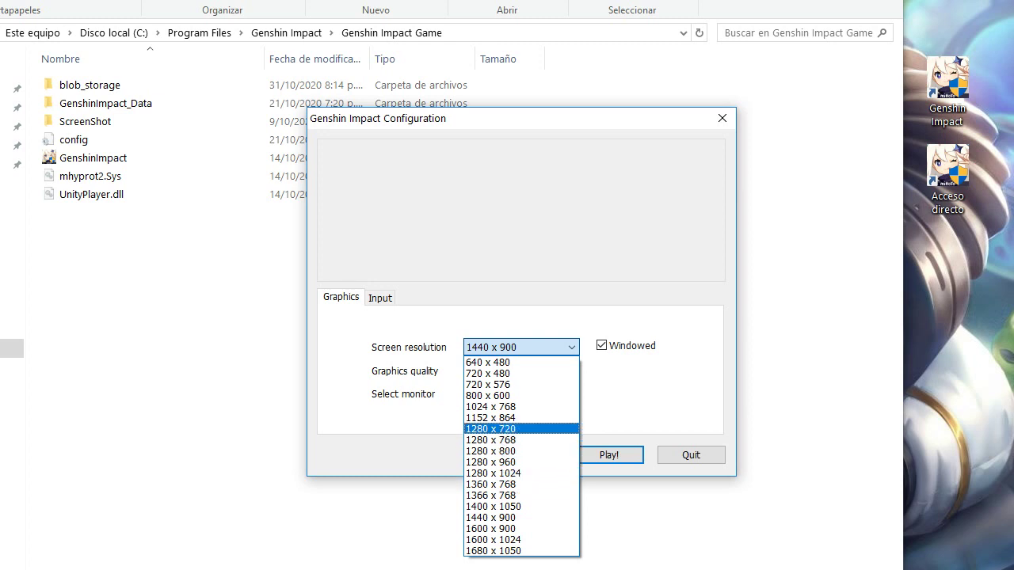
pyautogui.click(509, 429)
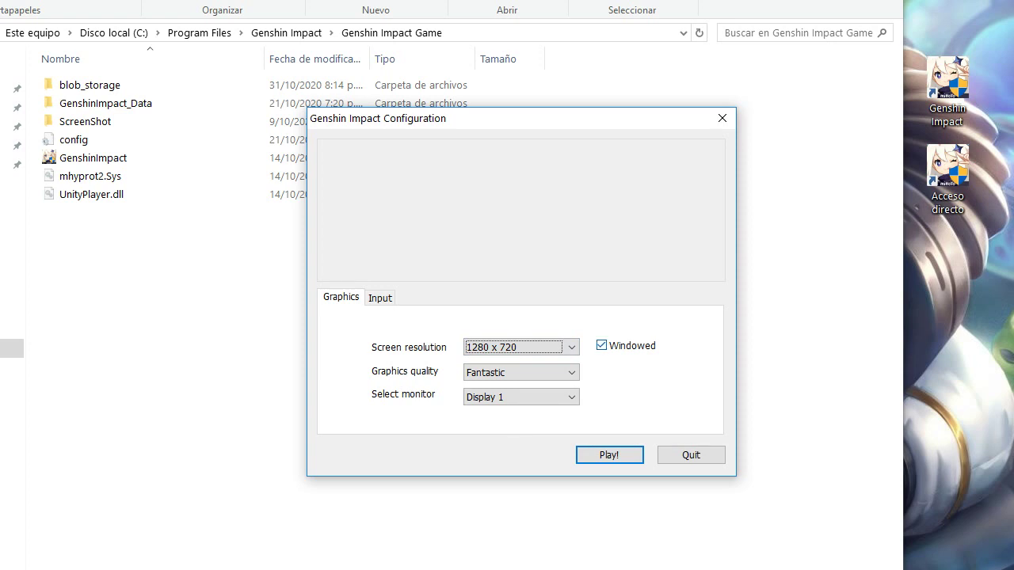
pyautogui.click(602, 345)
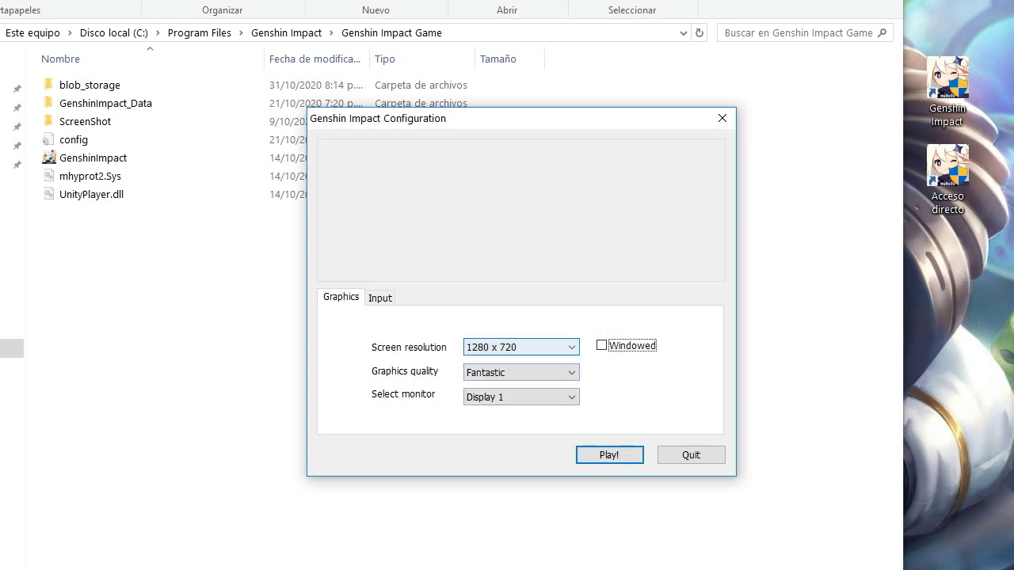
pyautogui.click(543, 346)
pyautogui.click(543, 346)
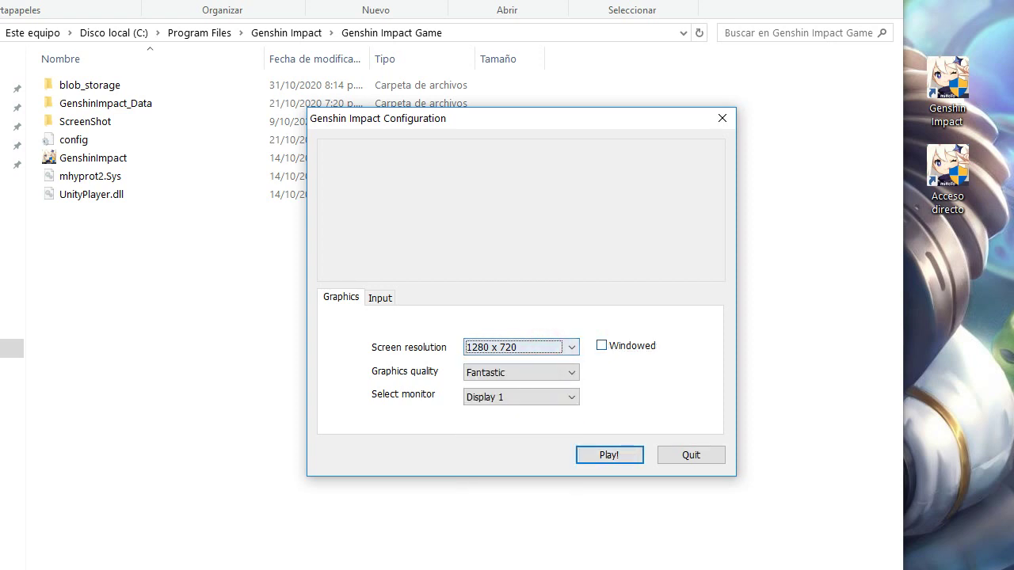
pyautogui.click(611, 345)
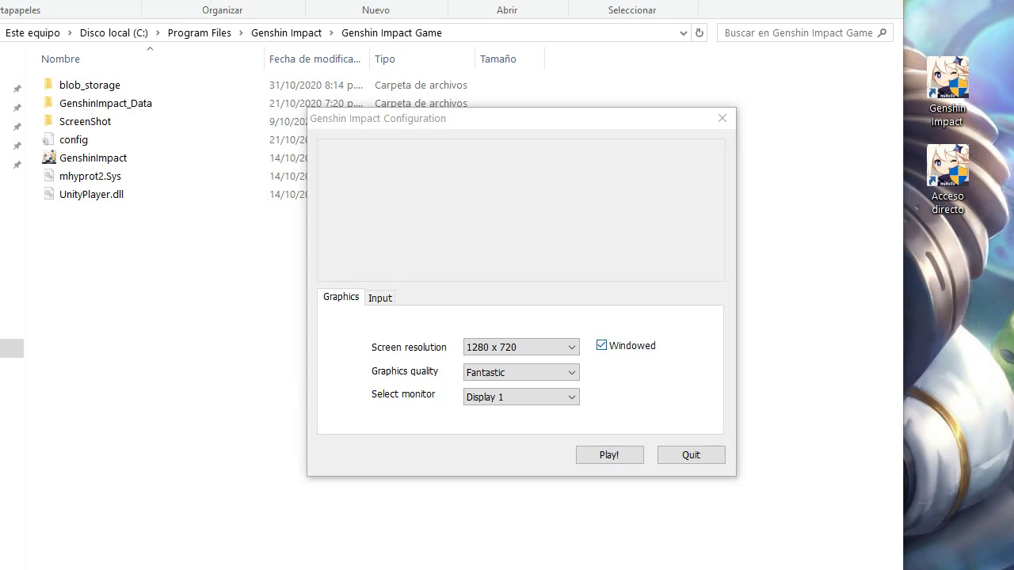
pyautogui.click(602, 346)
# Step: Set the graphics quality to Fastest and quit the configuration window without starting the game
pyautogui.click(554, 372)
pyautogui.click(521, 386)
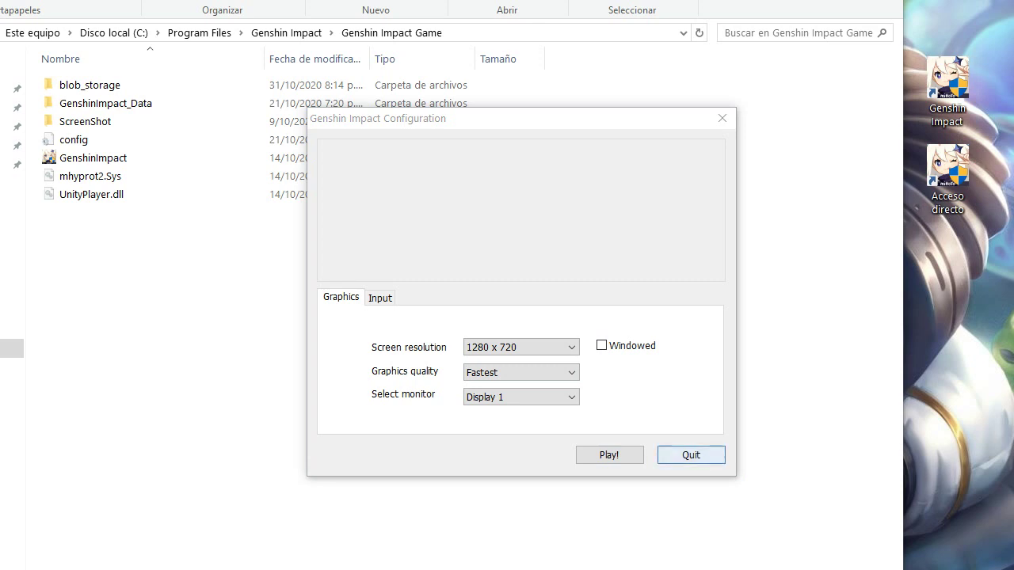
pyautogui.click(701, 458)
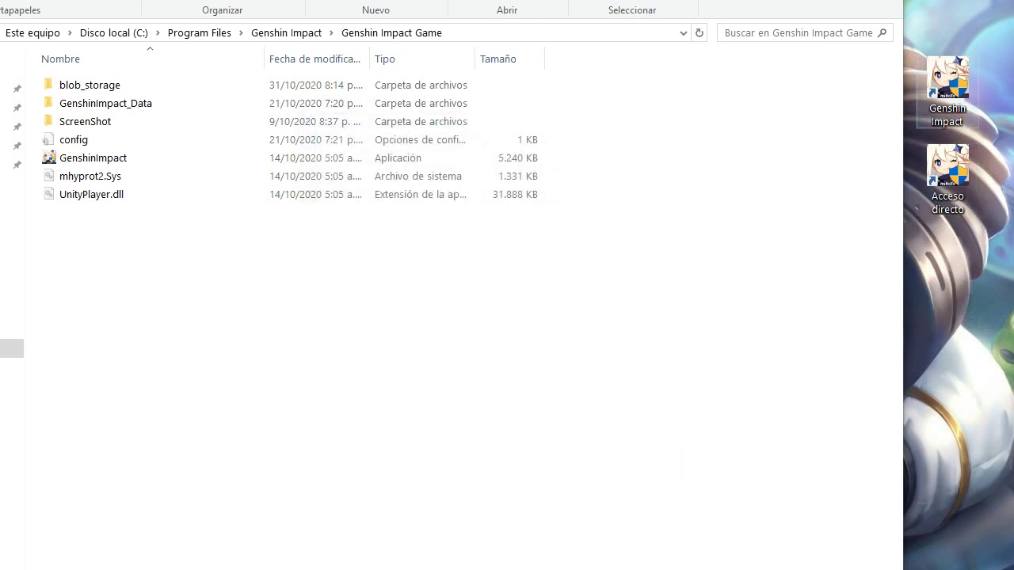
# Step: Narrow the File Explorer window to expose the desktop, and move the Acceso directo shortcut away and back below the Genshin Impact shortcut
pyautogui.moveTo(903, 285); pyautogui.dragTo(198, 286)
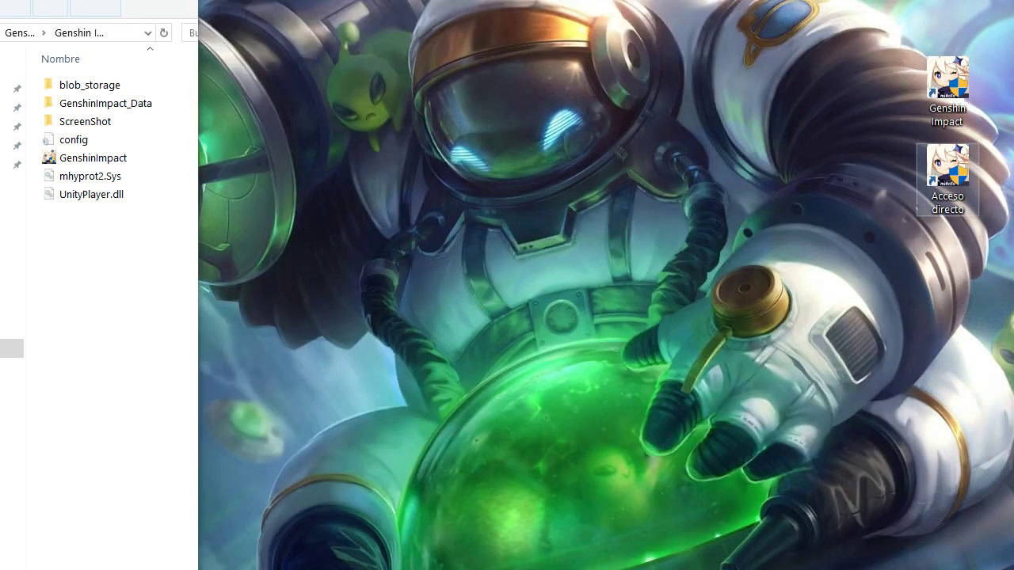
pyautogui.moveTo(948, 171); pyautogui.dragTo(882, 254)
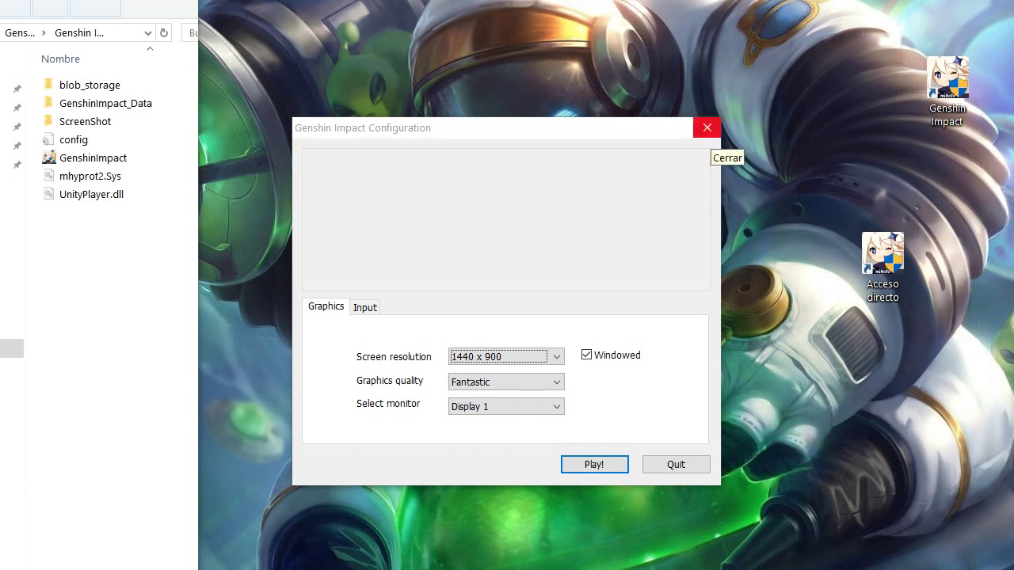
pyautogui.click(707, 127)
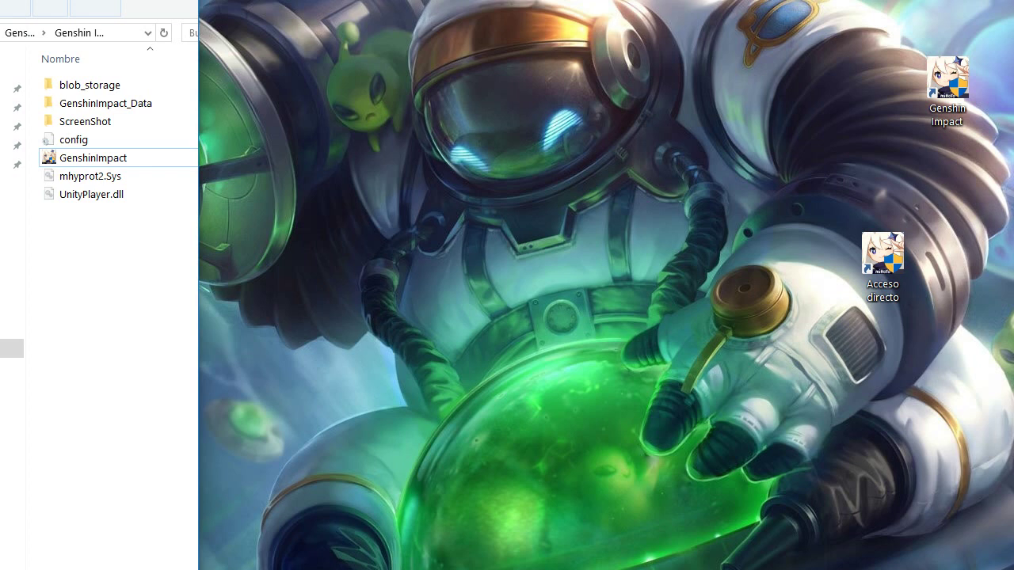
pyautogui.moveTo(883, 253); pyautogui.dragTo(947, 168)
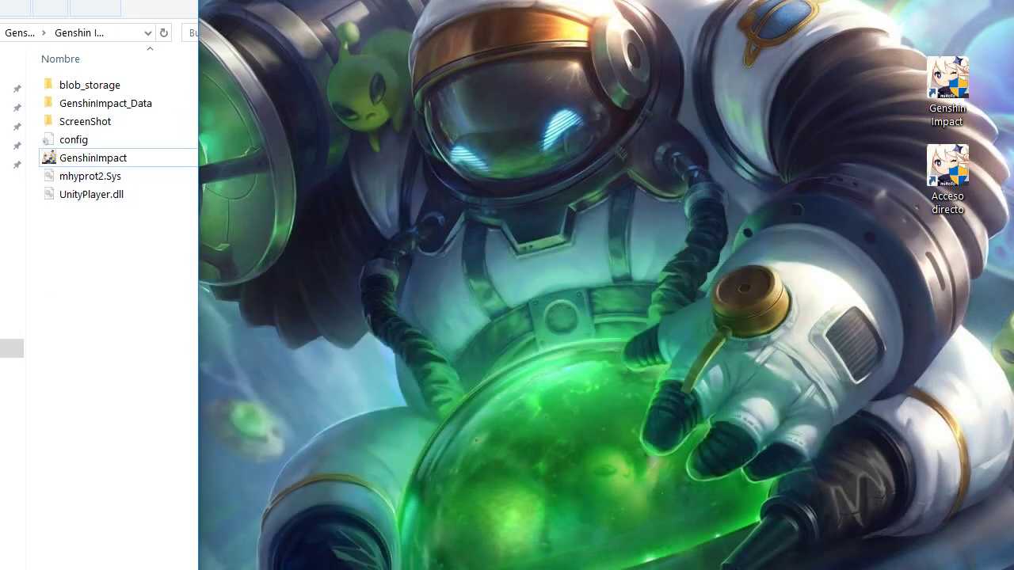
# Step: Widen the File Explorer window and look over the actions available for the GenshinImpact application file
pyautogui.moveTo(200, 98); pyautogui.dragTo(909, 167)
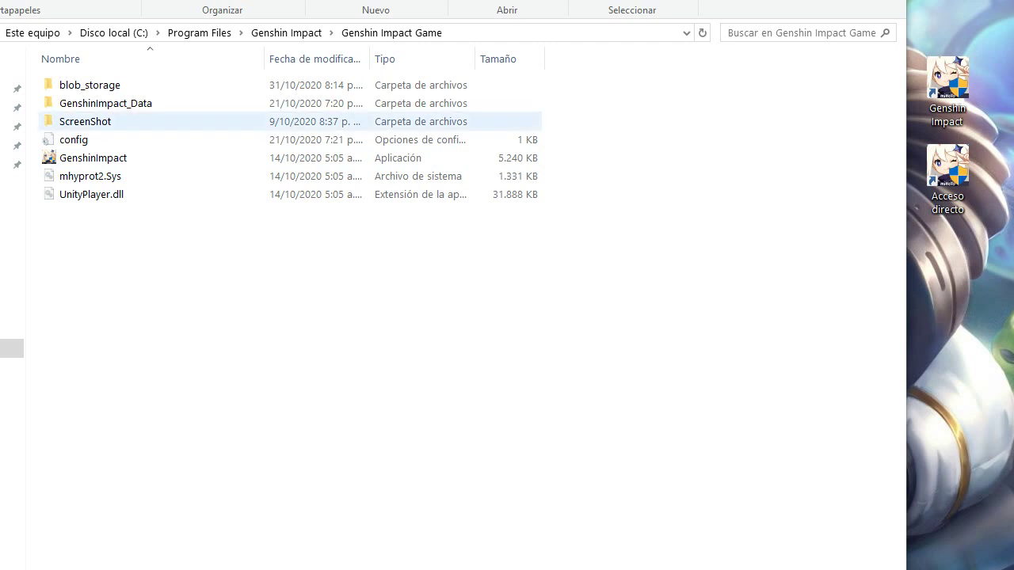
pyautogui.rightClick(113, 157)
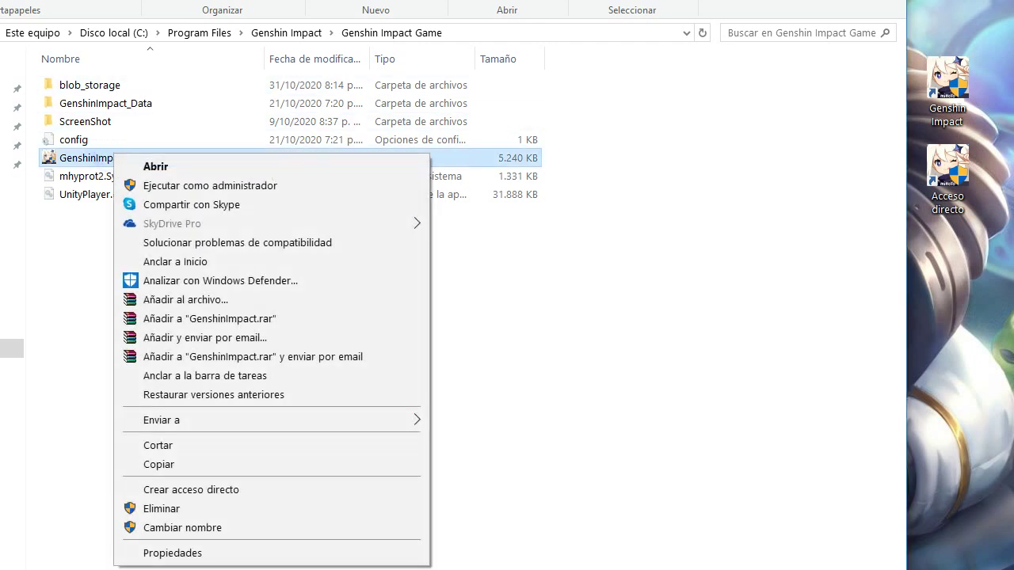
pyautogui.click(611, 380)
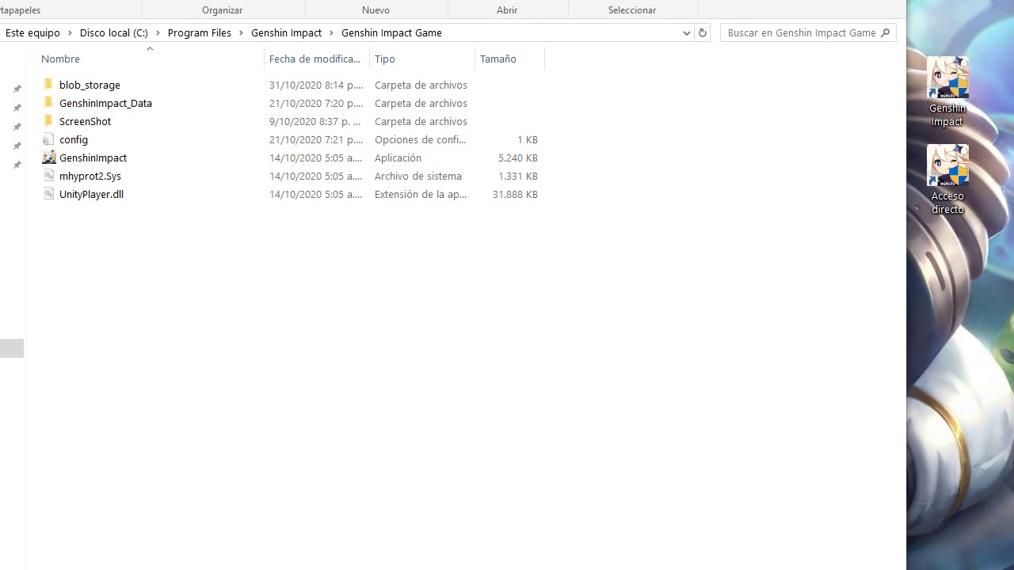
pyautogui.moveTo(947, 168)
pyautogui.mouseDown()
pyautogui.moveTo(984, 207)
pyautogui.moveTo(950, 179)
pyautogui.mouseUp()
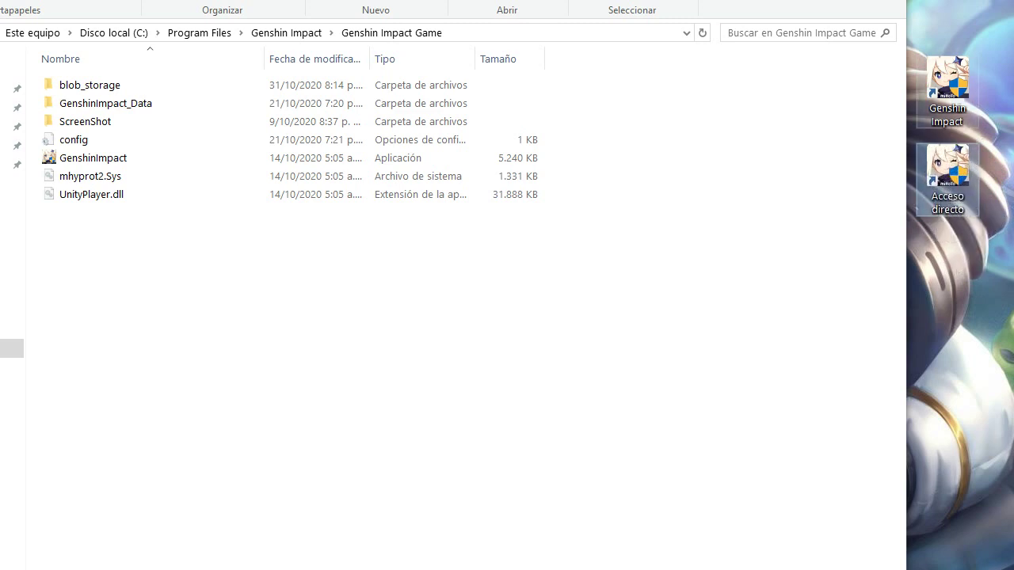
pyautogui.moveTo(947, 87)
pyautogui.mouseDown()
pyautogui.moveTo(961, 55)
pyautogui.moveTo(948, 87)
pyautogui.mouseUp()
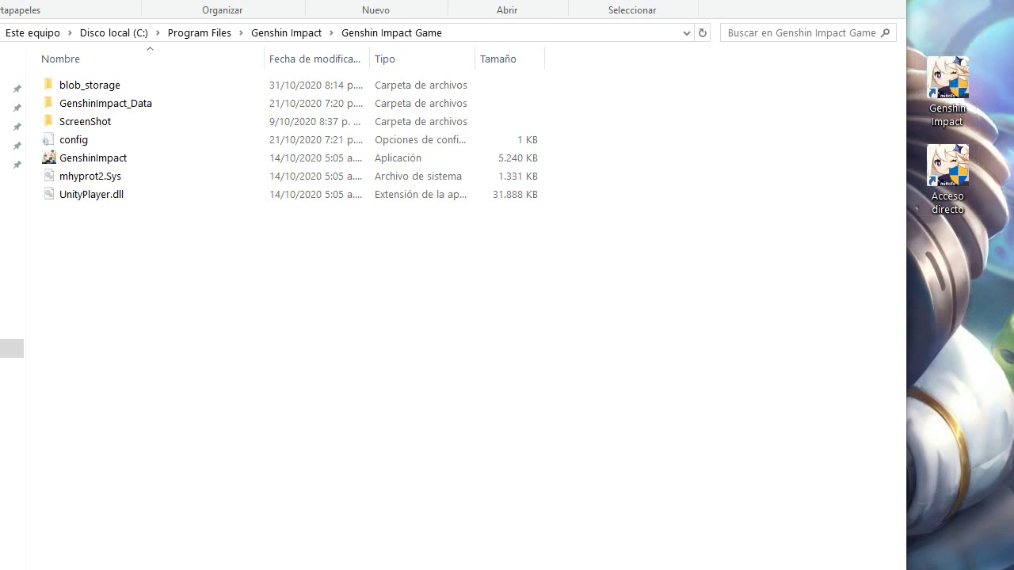
pyautogui.moveTo(956, 150); pyautogui.dragTo(947, 173)
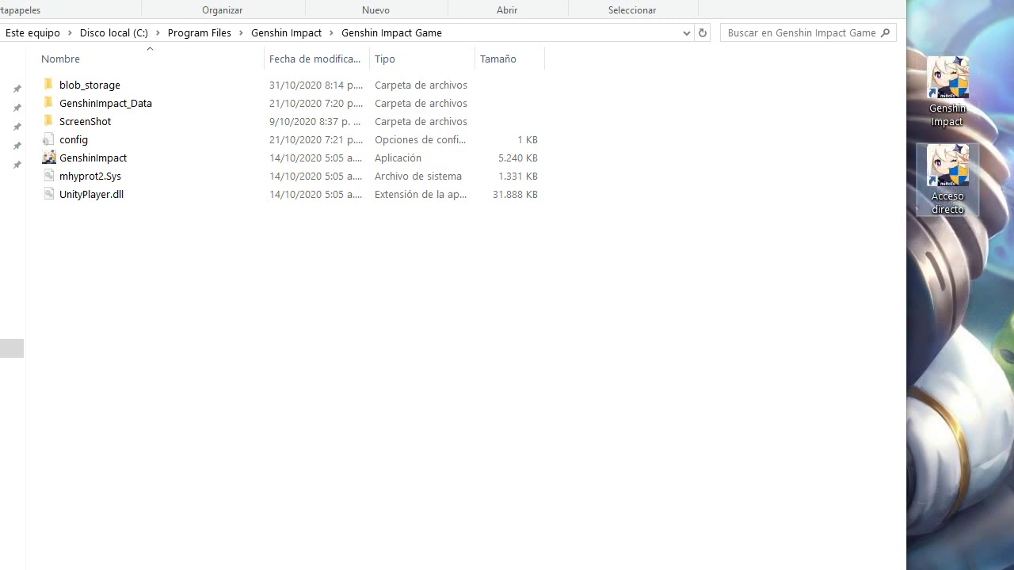
# Step: Place the Genshin Impact Configuration window beside a narrowed File Explorer window and examine the available screen resolutions
pyautogui.moveTo(906, 285); pyautogui.dragTo(354, 285)
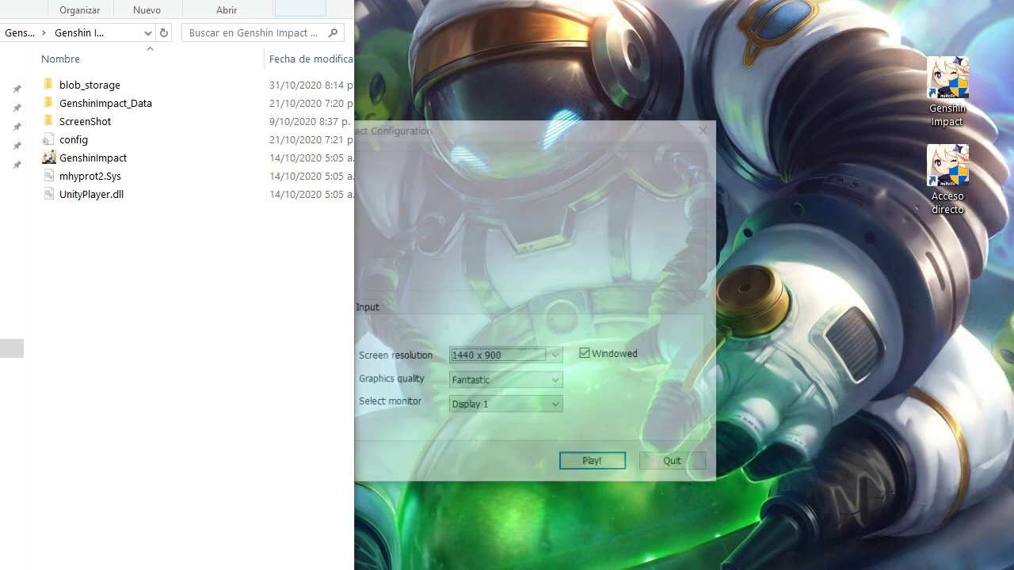
pyautogui.moveTo(543, 128); pyautogui.dragTo(668, 93)
pyautogui.click(650, 322)
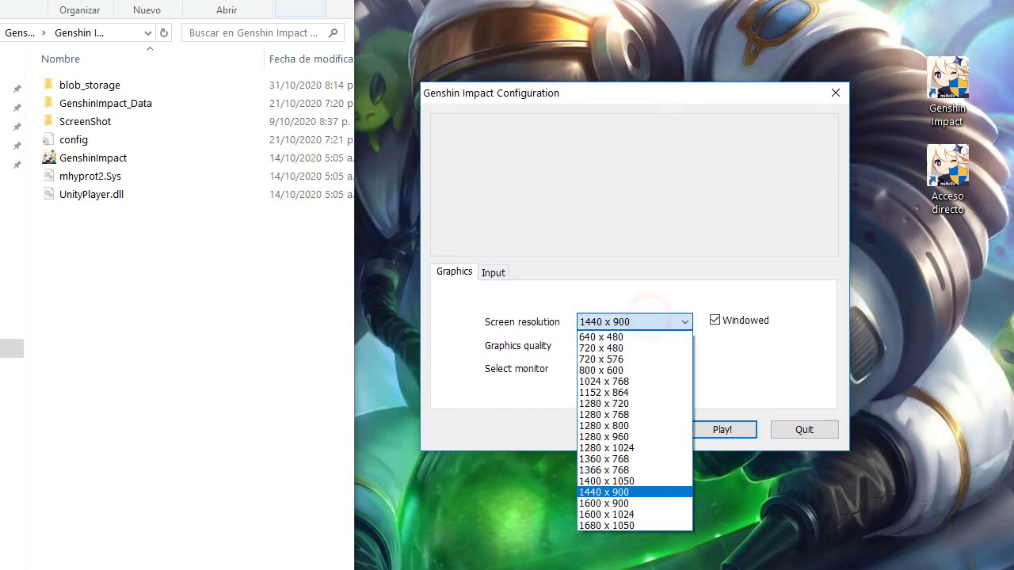
pyautogui.click(650, 322)
# Step: Turn off Windowed mode at the 1440 x 900 resolution and close the configuration window without starting the game
pyautogui.click(715, 320)
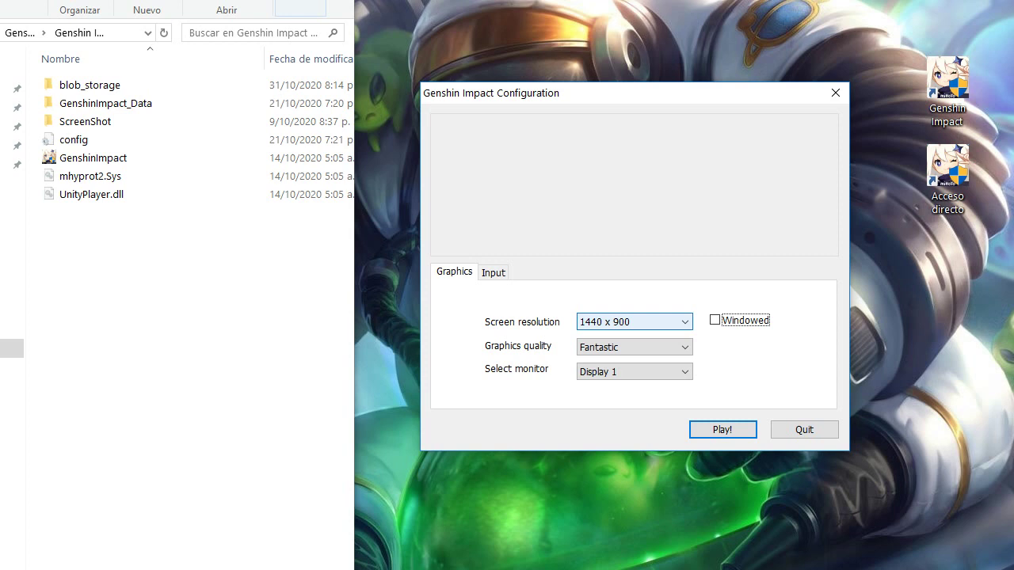
pyautogui.click(667, 323)
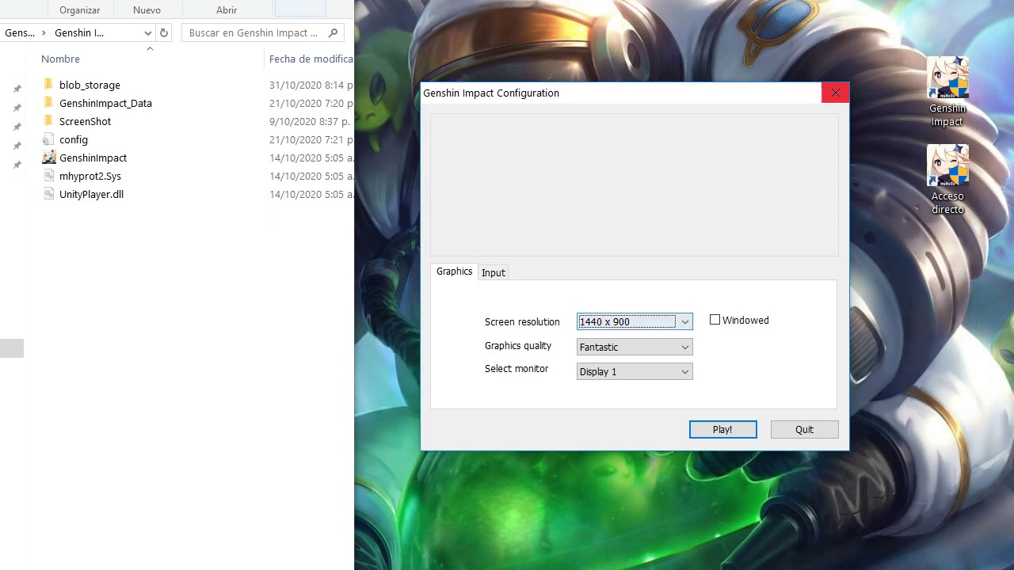
pyautogui.click(835, 93)
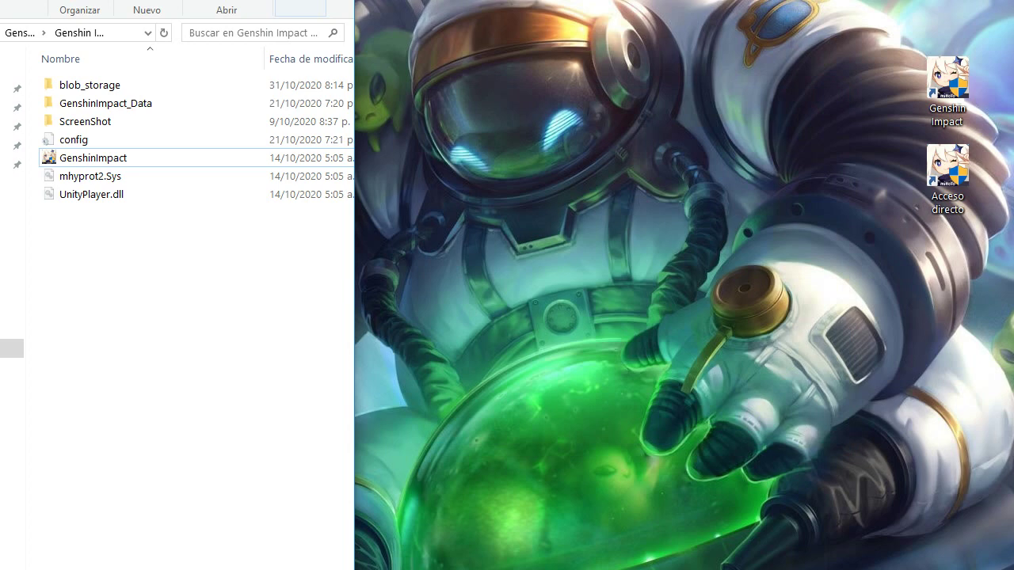